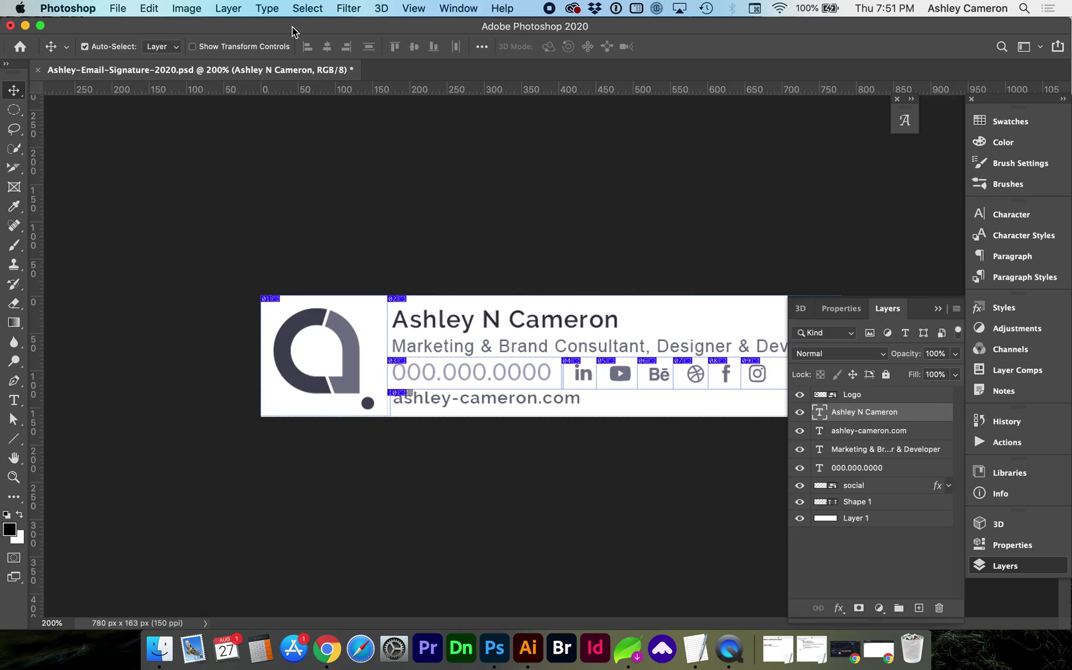
Check the image's pixel dimensions at a resolution of 72 pixels/inch, and restore the resolution to 150 pixels/inch.
left_click(184, 13)
mouse_move(189, 31)
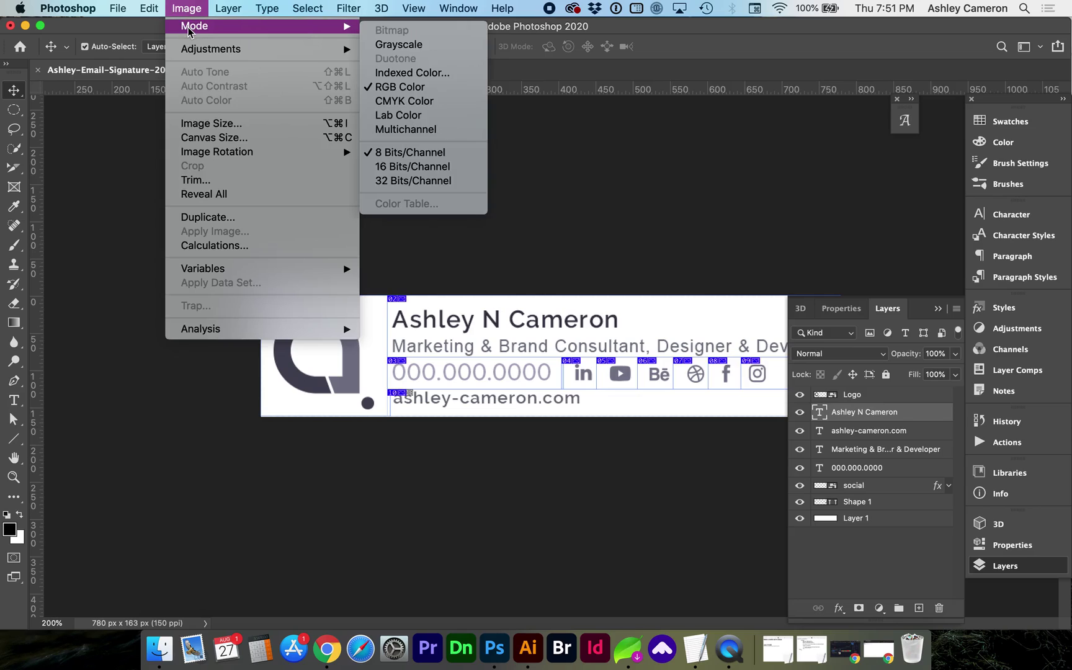
left_click(207, 127)
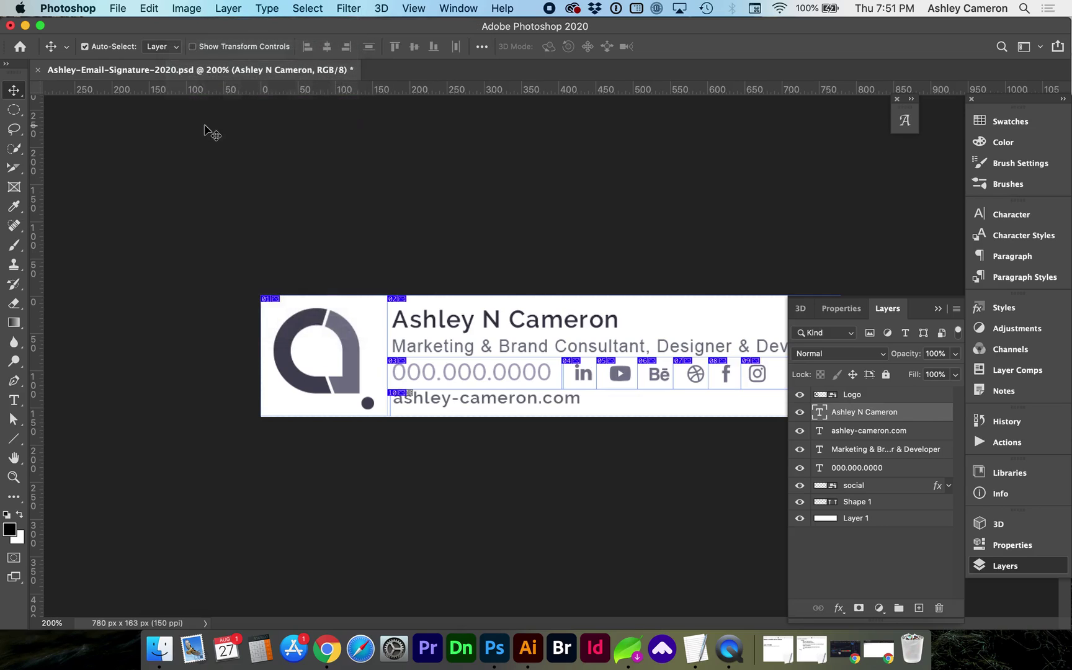
double_click(616, 336)
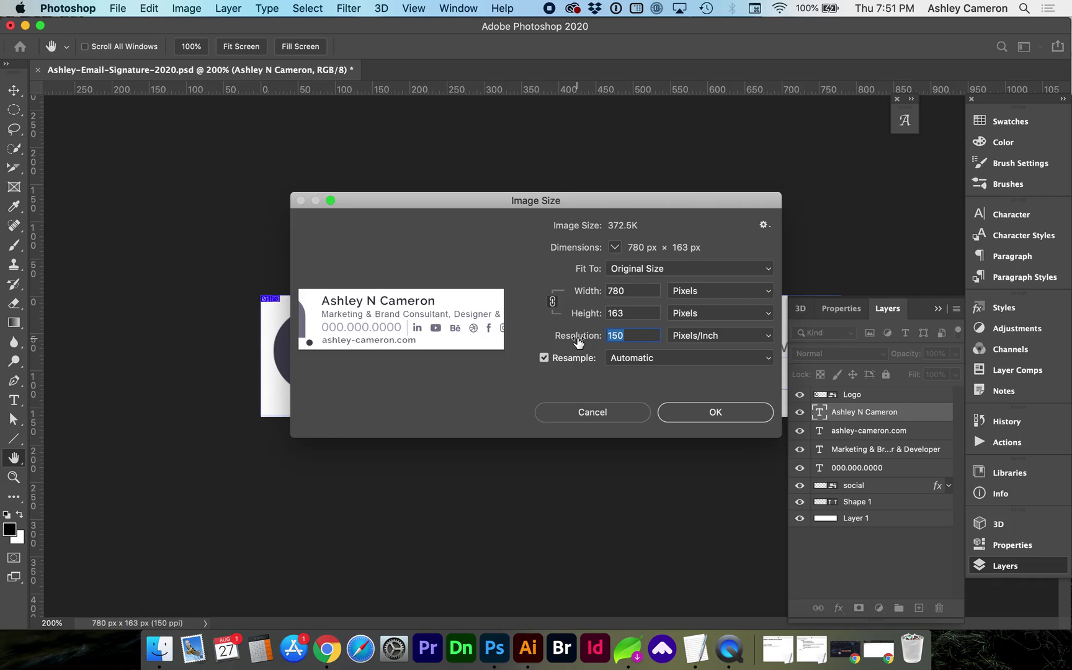
type("72")
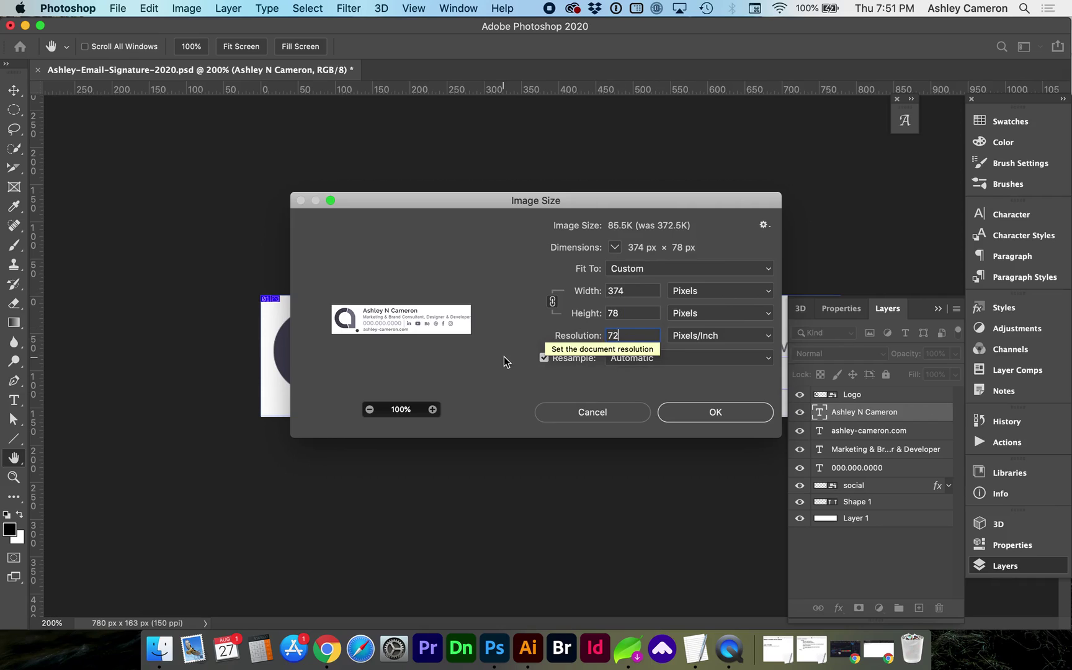
key("BackSpace")
key("BackSpace")
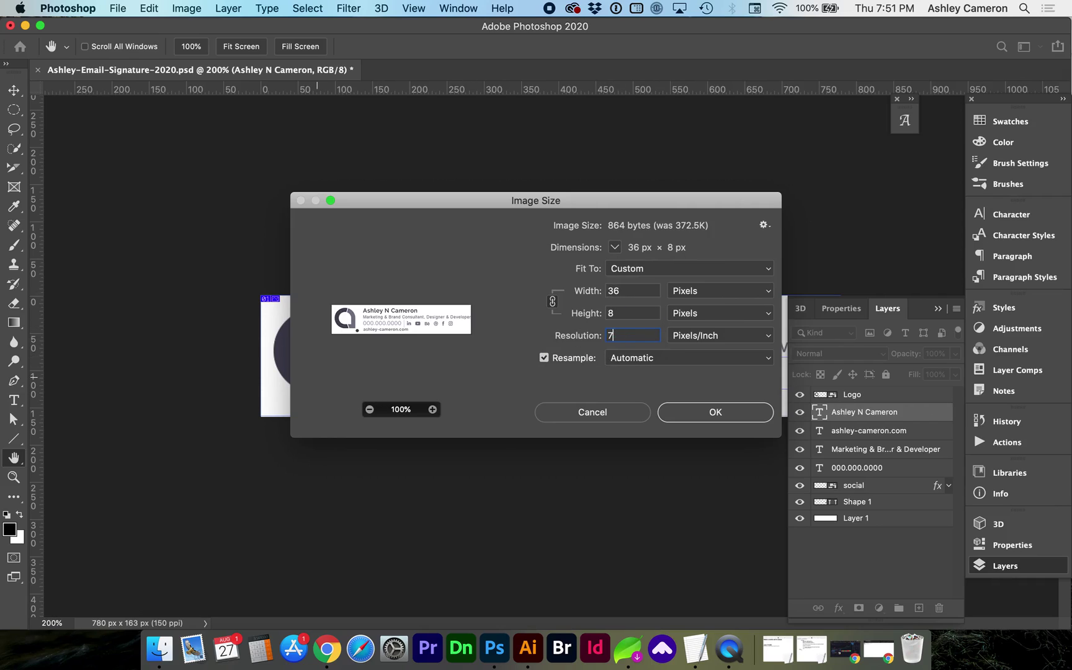
type("150")
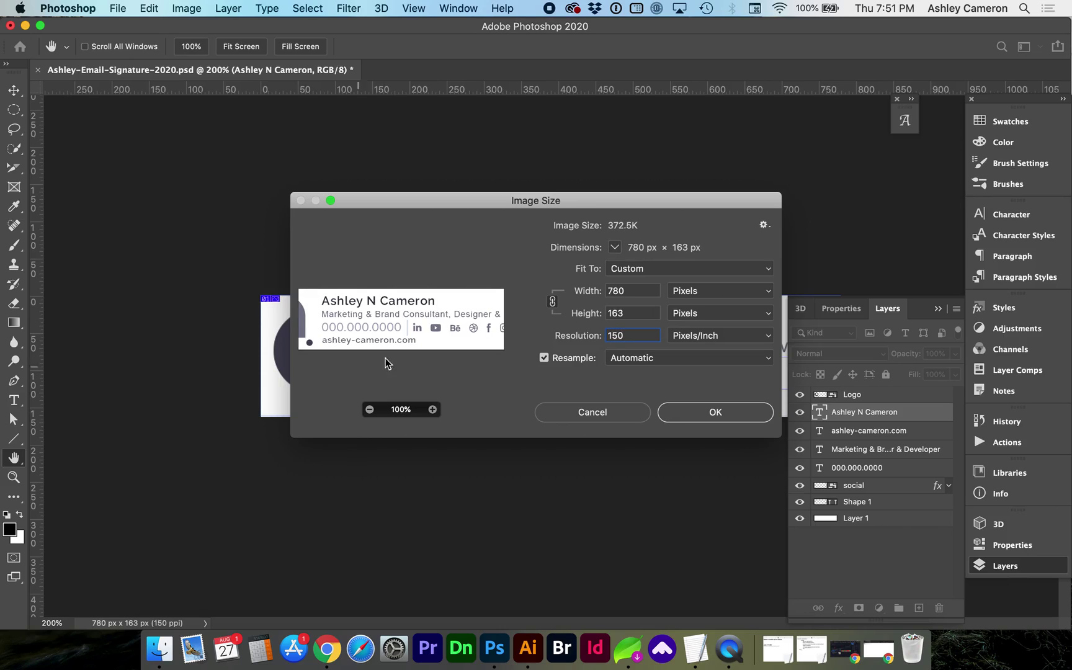
left_click(627, 312)
left_click(687, 413)
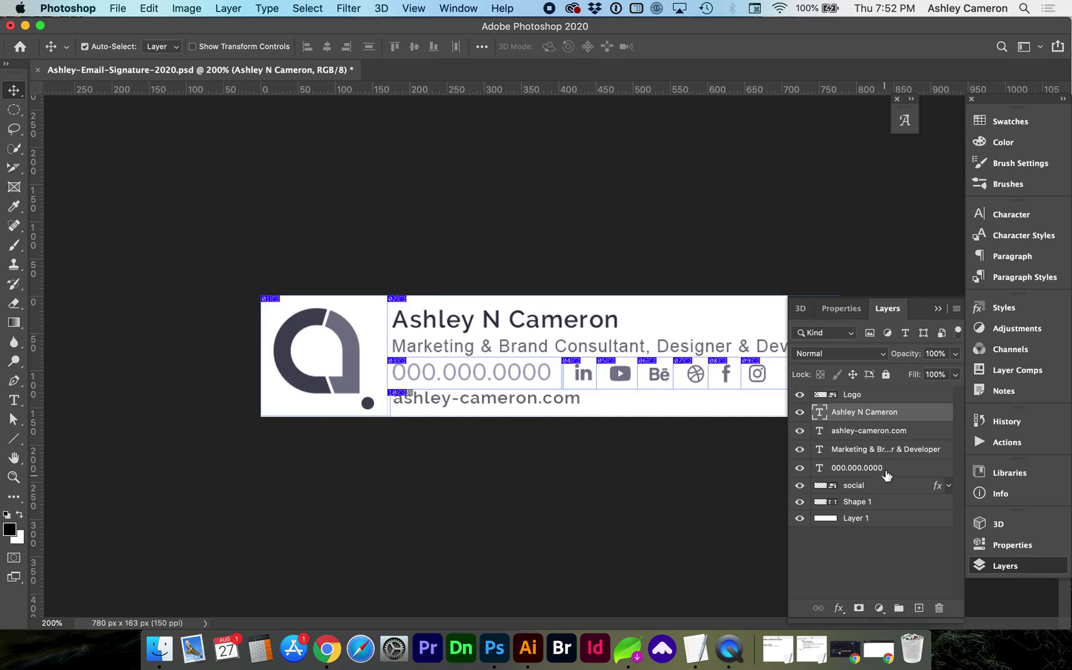
Examine the logo and social icon layers, including the smart object options available for the social layer.
left_click(332, 334)
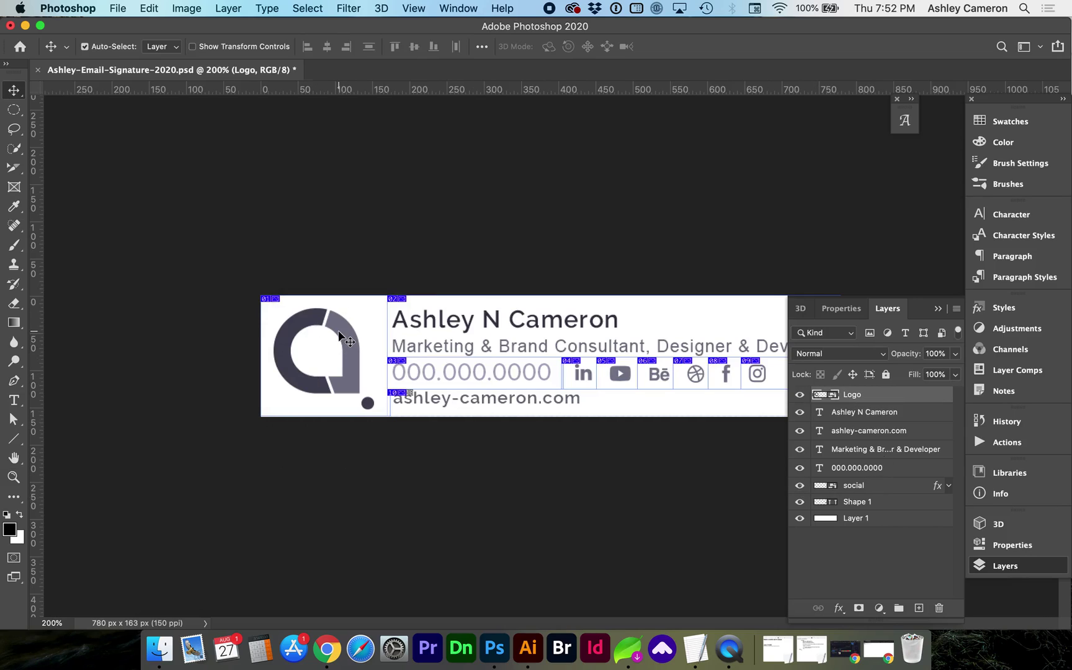
left_click(582, 377)
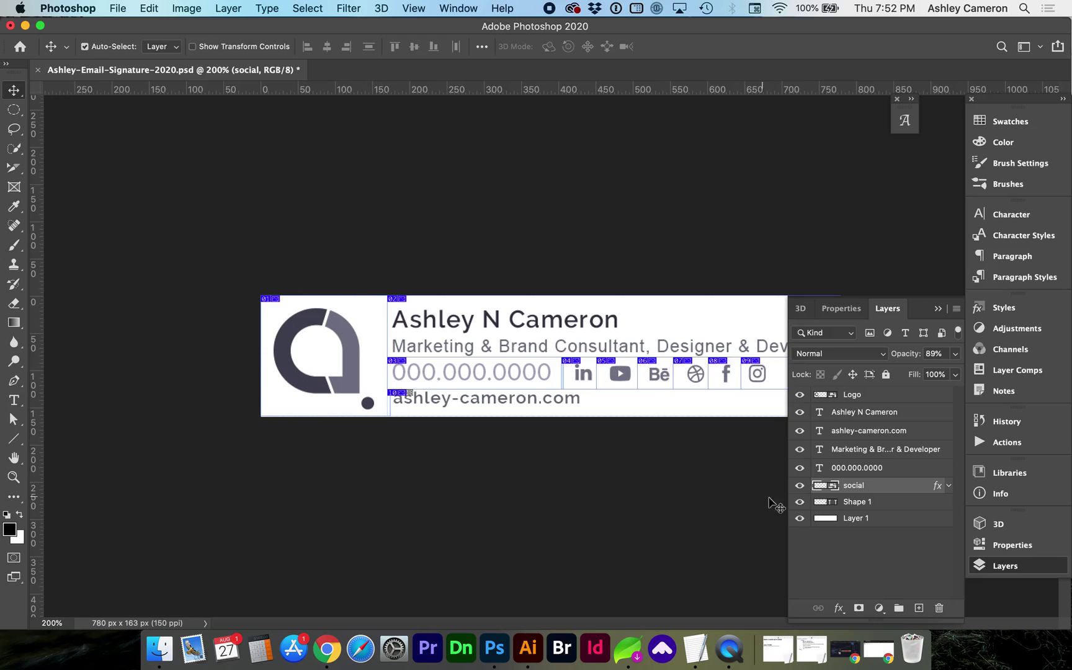
right_click(870, 488)
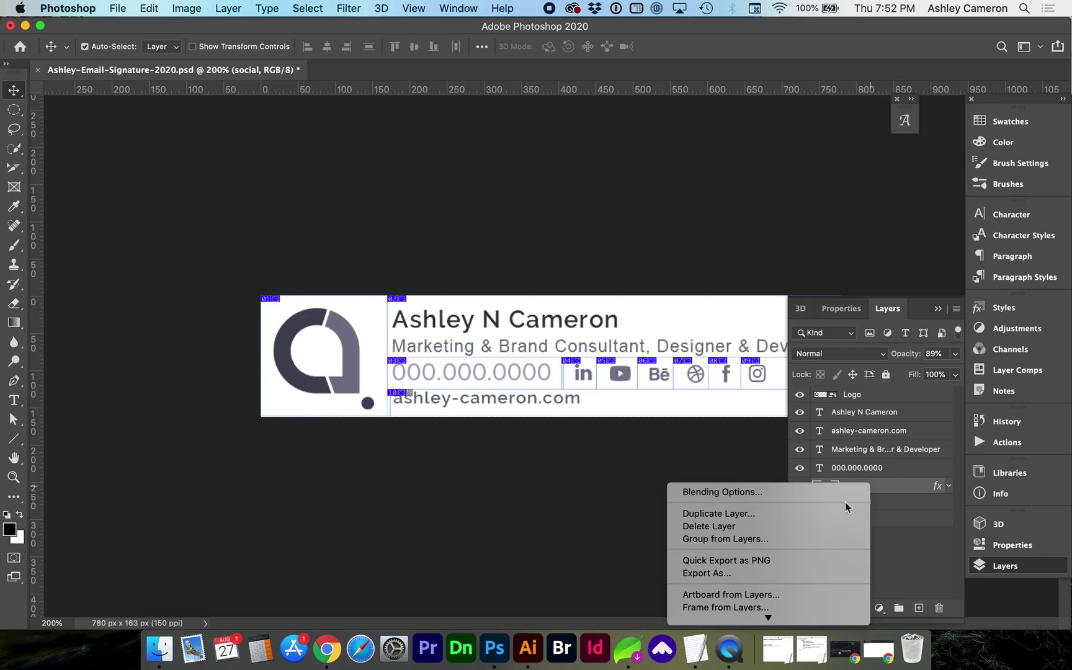
scroll(811, 559, "down", 4)
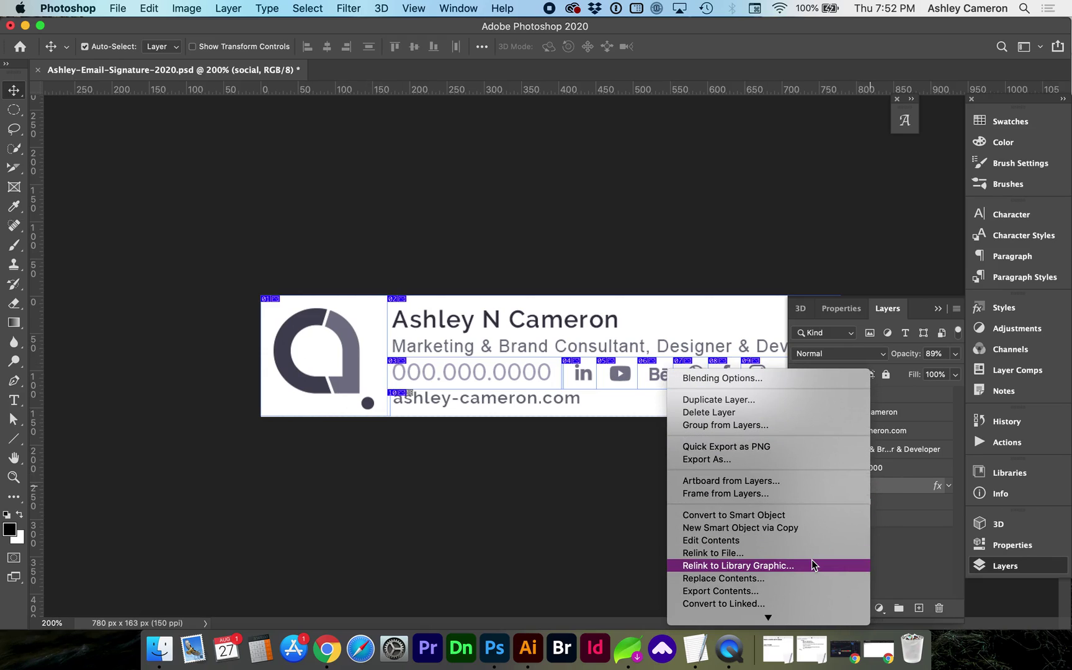
left_click(903, 485)
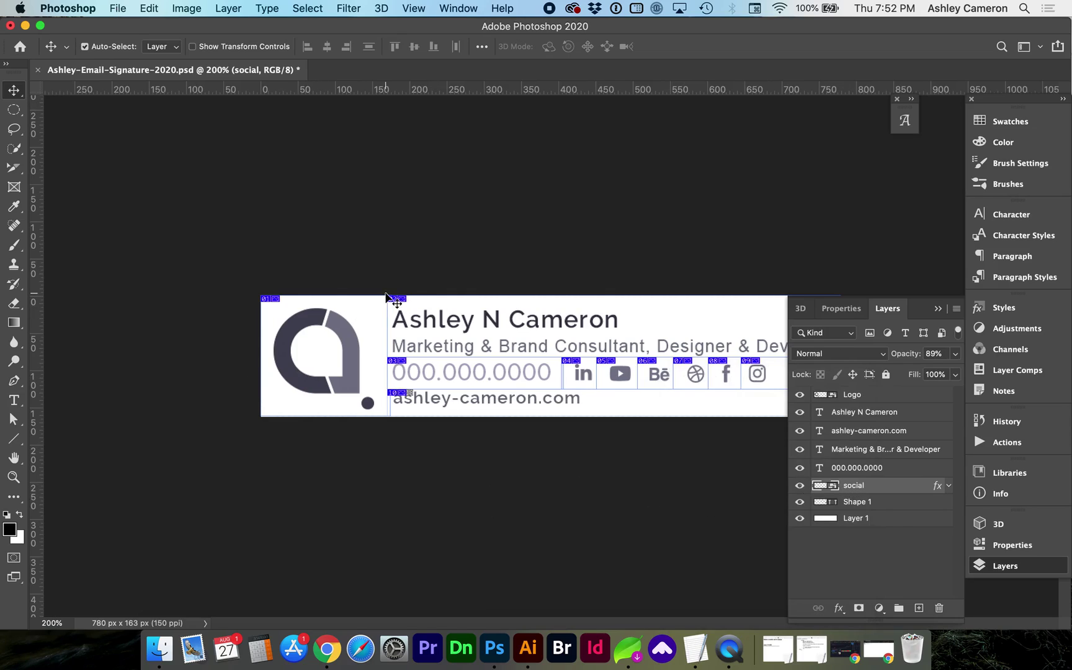
Start a Save for Web (Legacy) export of the signature and set its image width to 374 px.
left_click(118, 7)
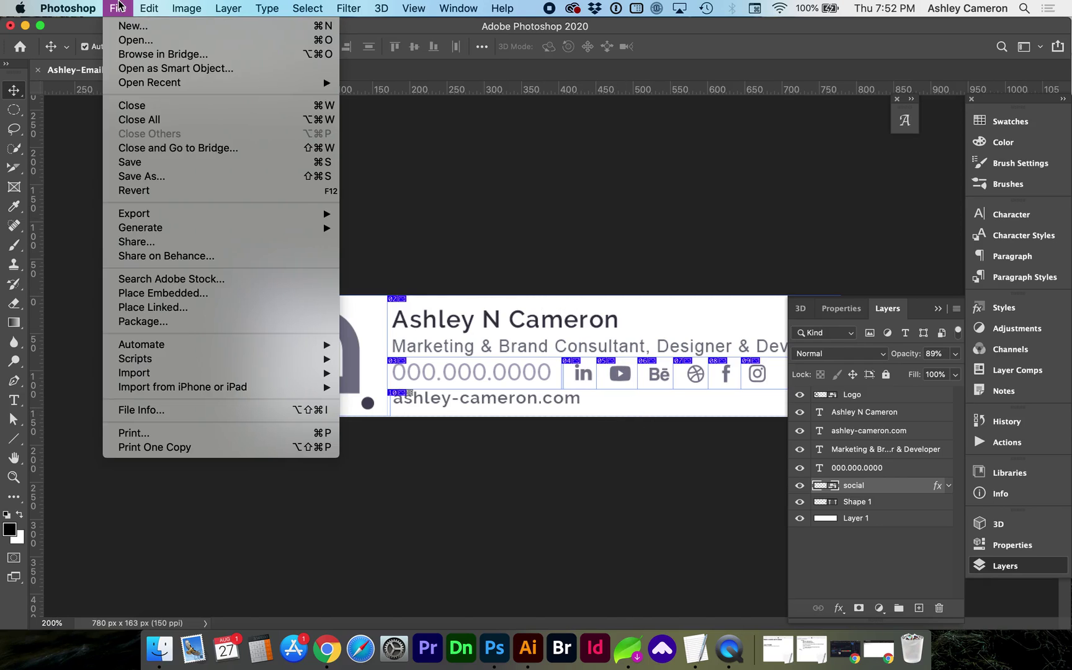
mouse_move(153, 211)
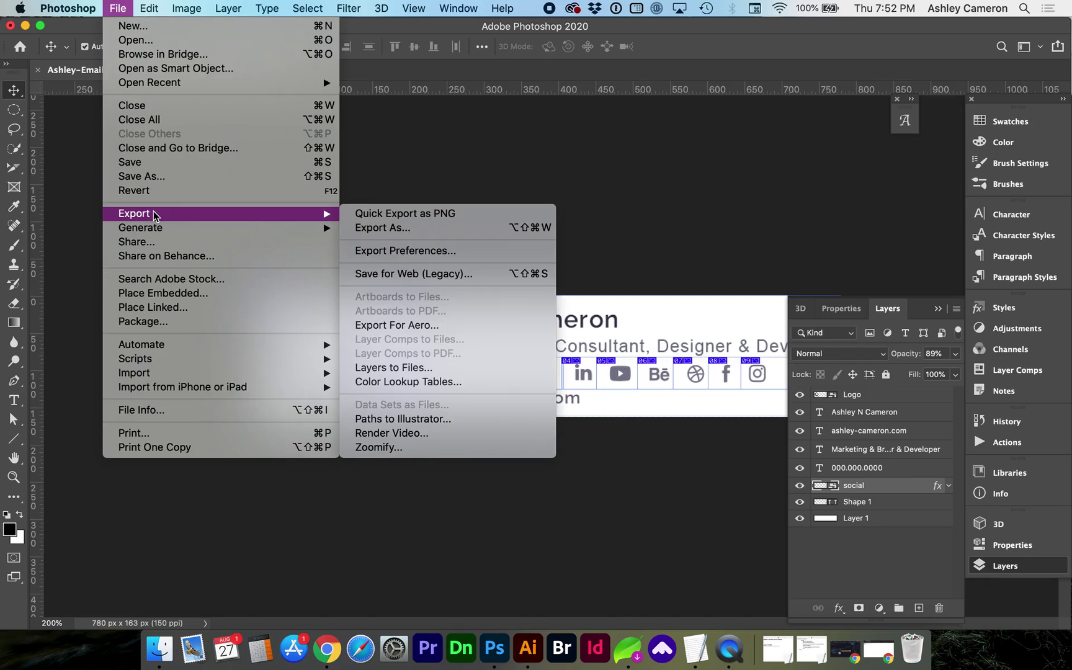
left_click(386, 276)
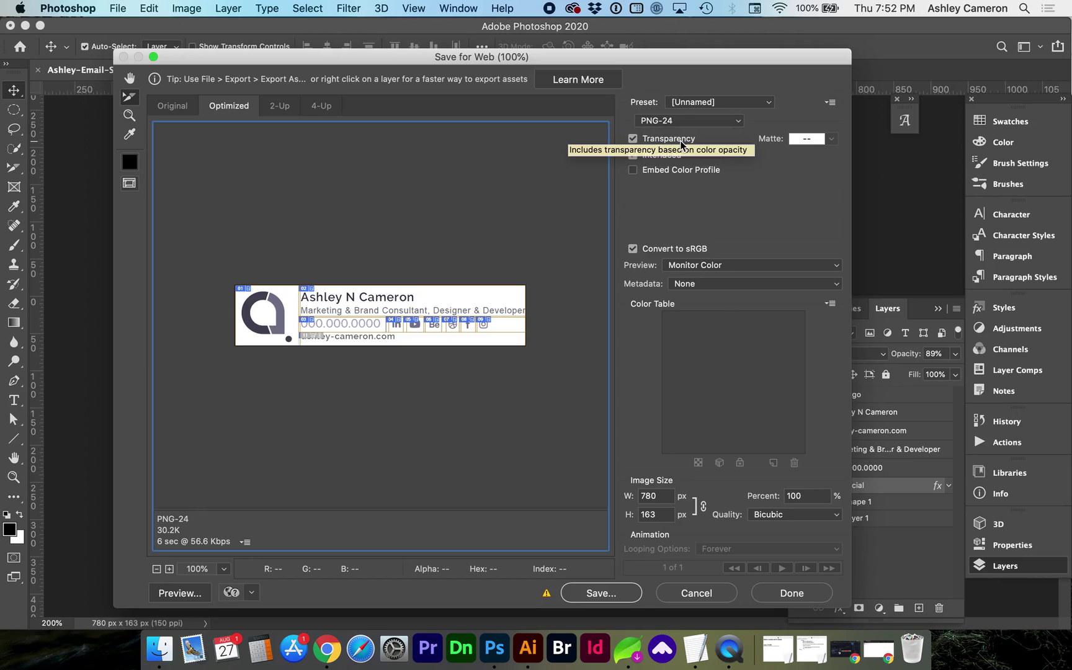
left_click(653, 496)
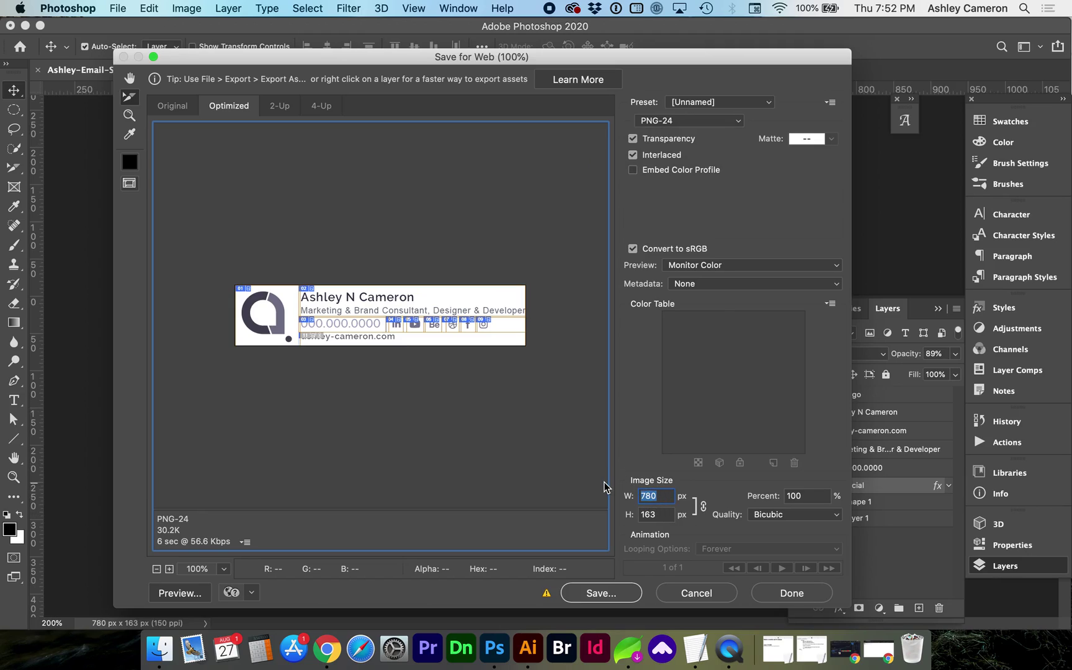
type("374")
Save all slices as HTML and Images in the demo folder, replacing the existing files.
left_click(599, 594)
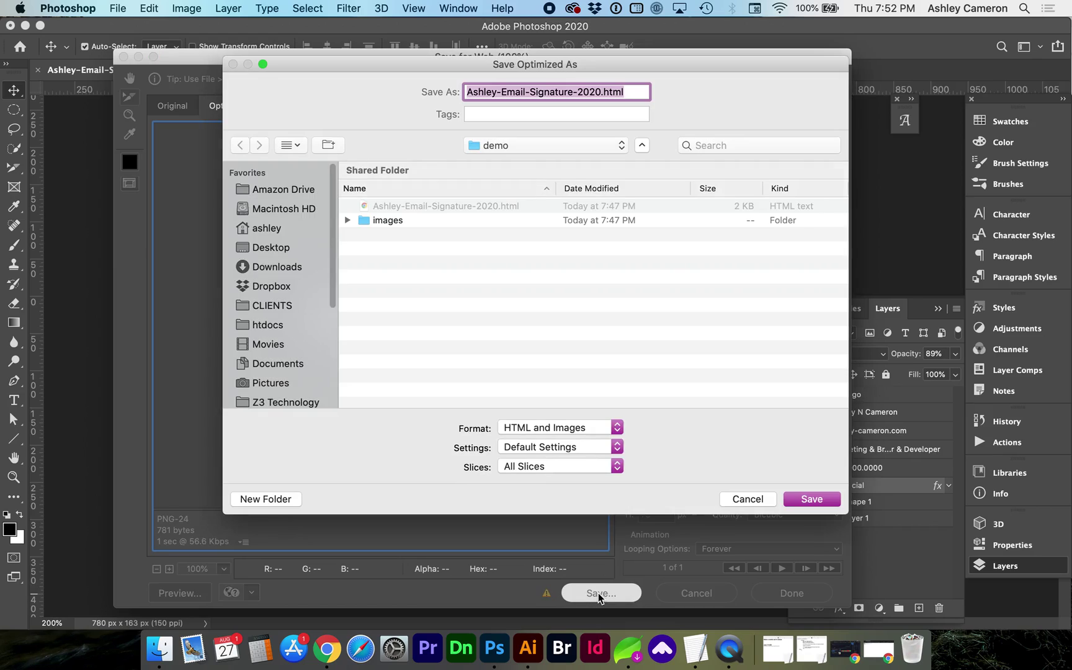
left_click(545, 427)
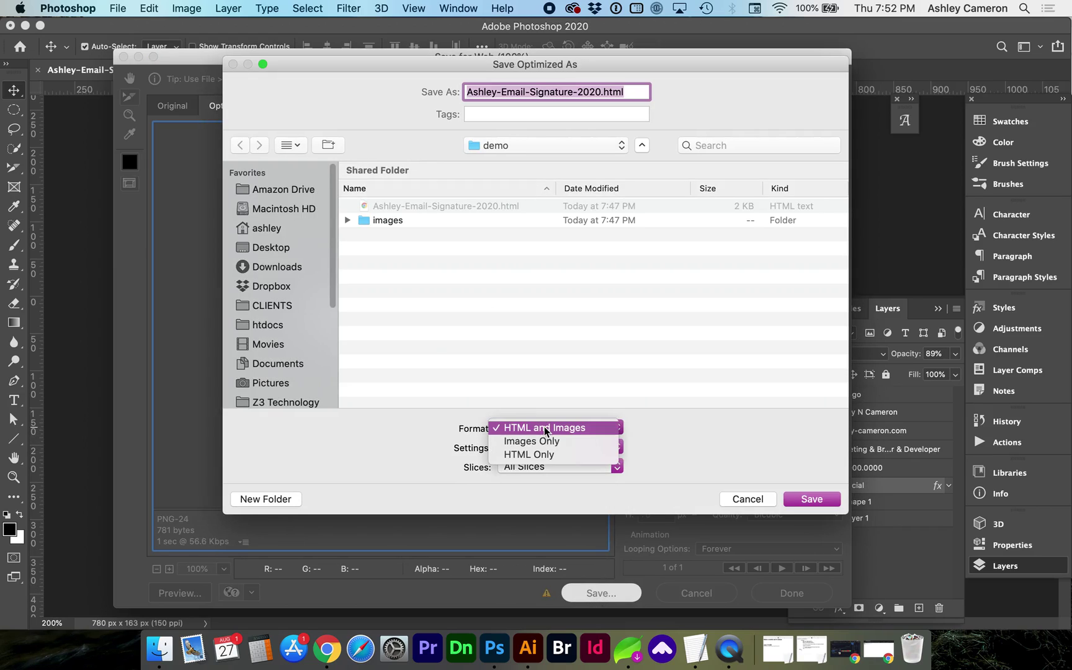
left_click(621, 427)
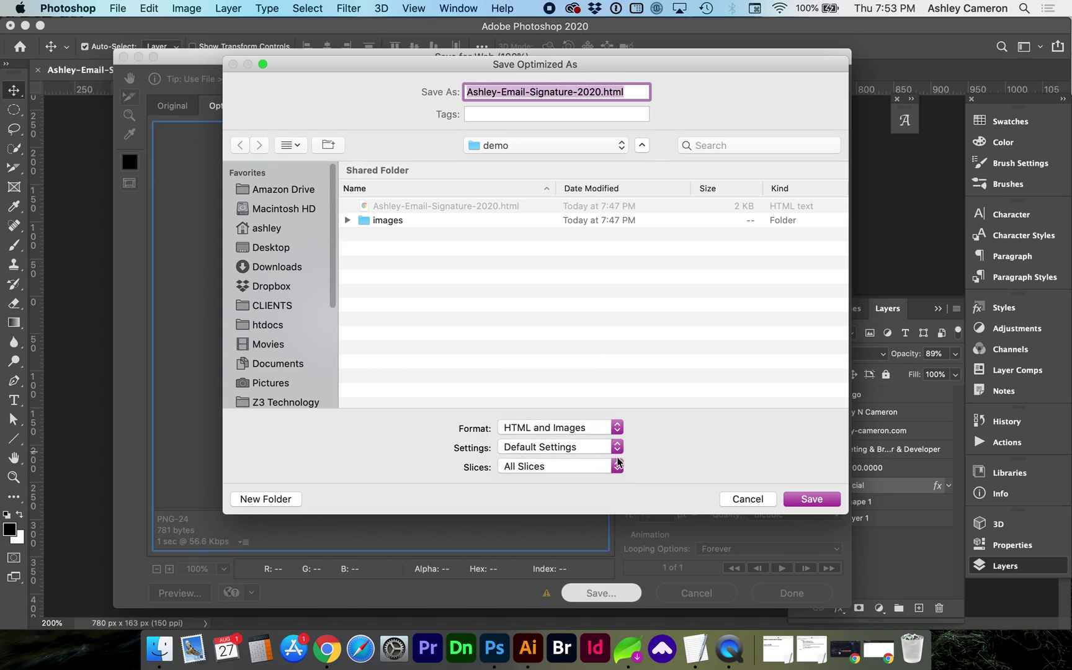
left_click(803, 500)
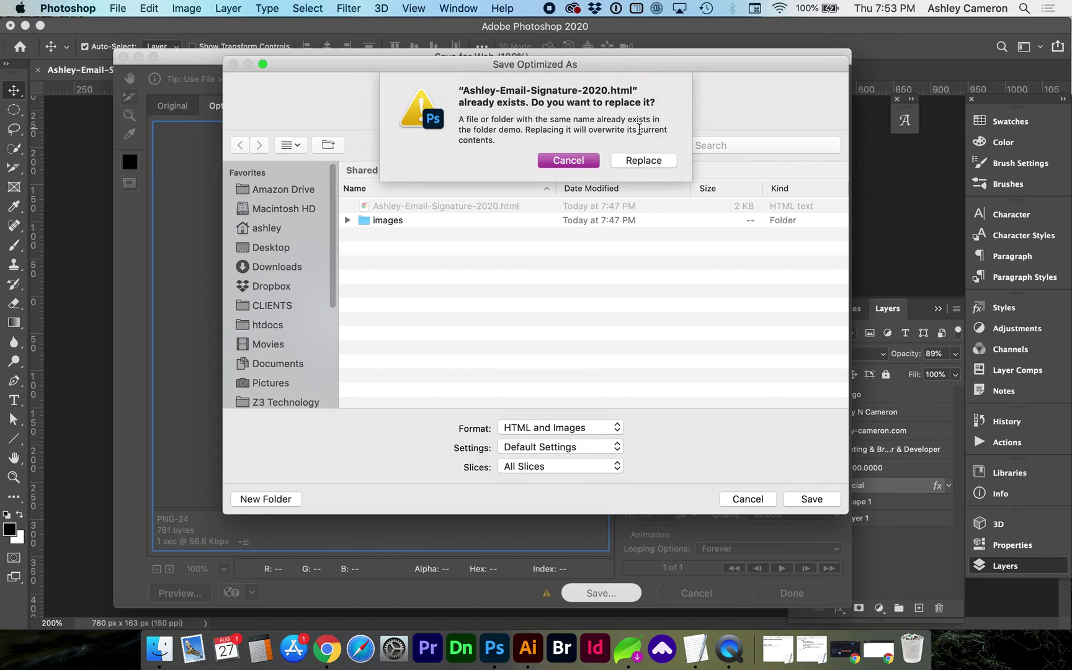
left_click(643, 162)
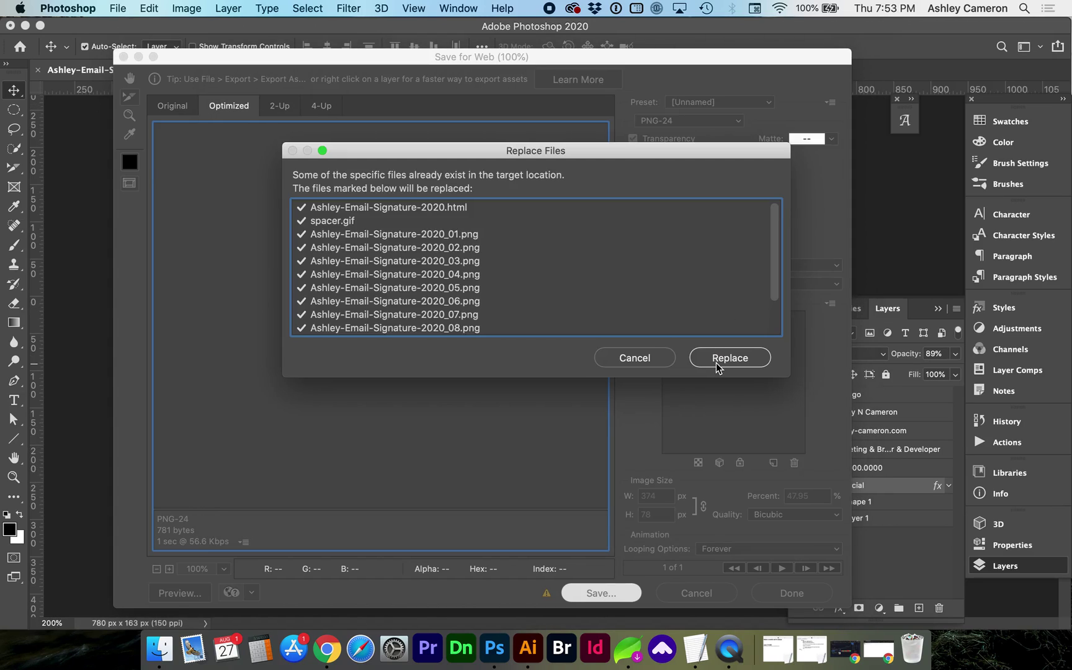
left_click(717, 367)
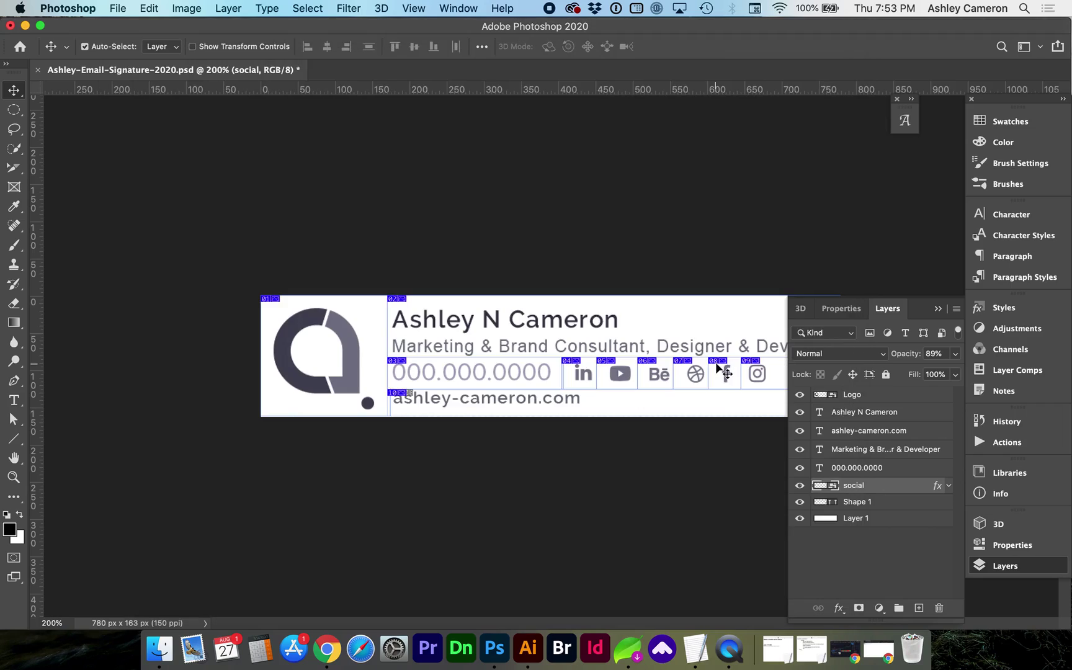
Open the exported signature HTML page from Finder in Chrome and close the older tab of the same page.
left_click(159, 646)
double_click(396, 221)
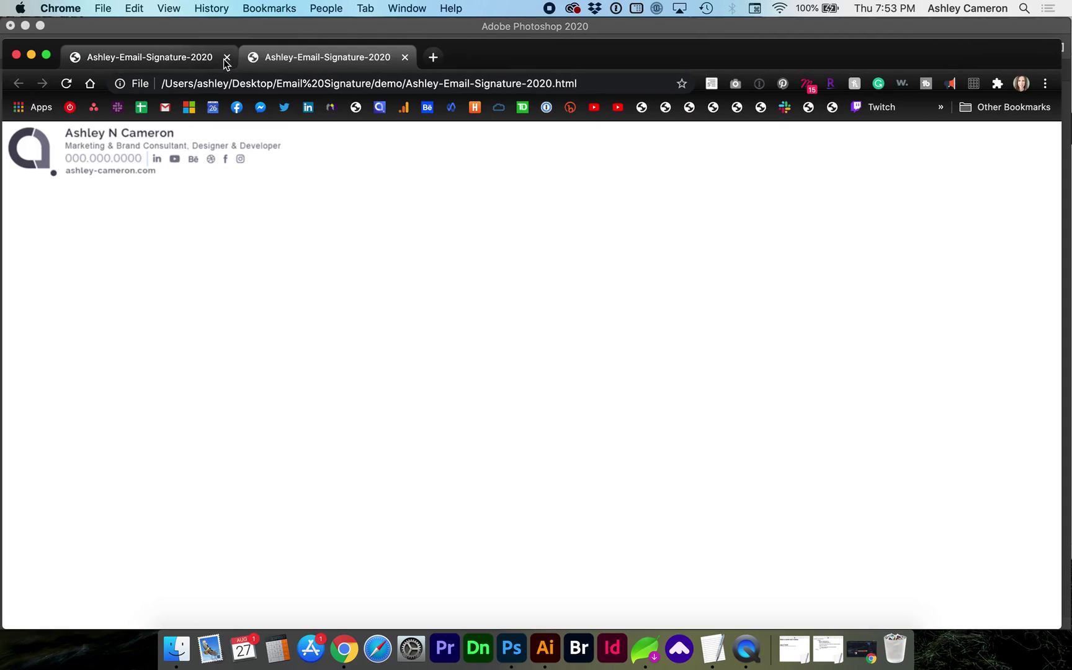
left_click(225, 60)
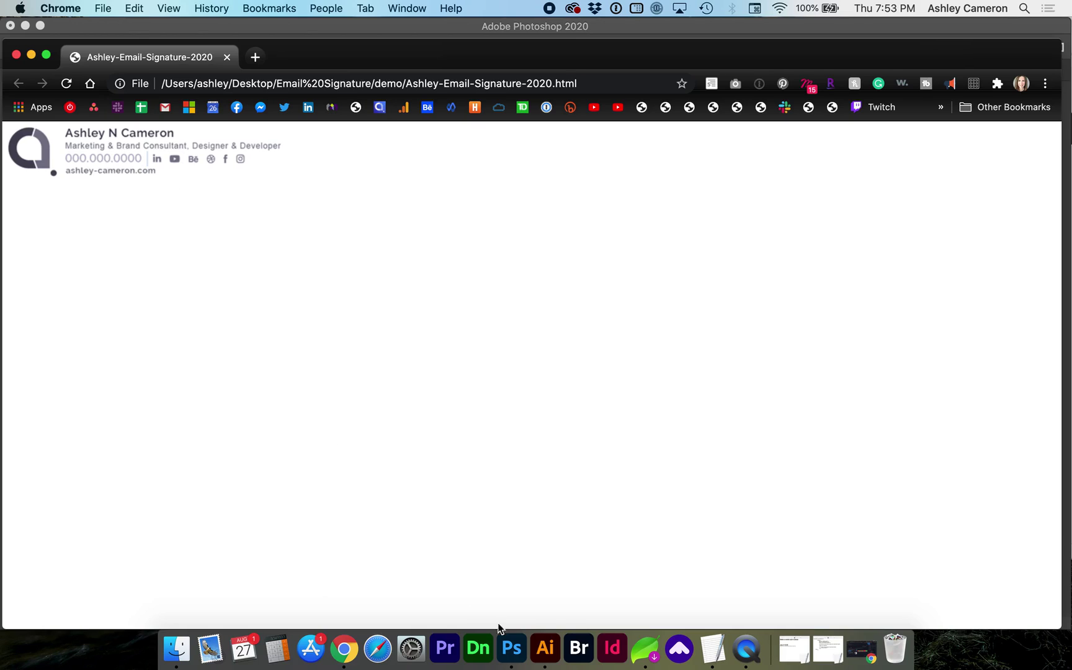
Switch back to Photoshop and start another Save for Web (Legacy) export of the signature at its full size.
left_click(508, 647)
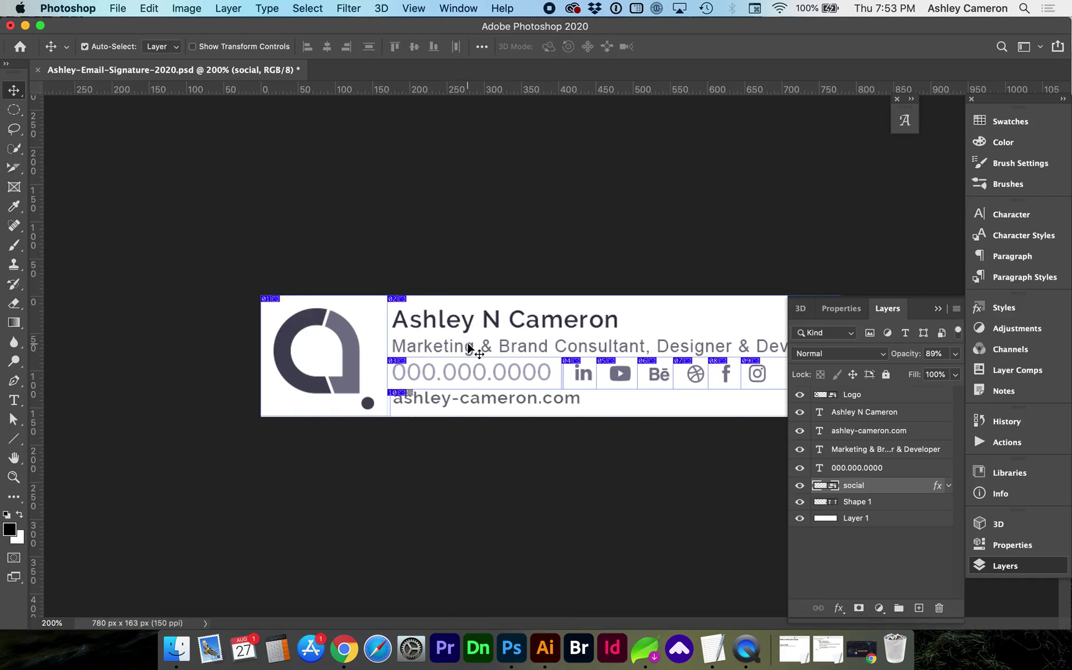
left_click(117, 8)
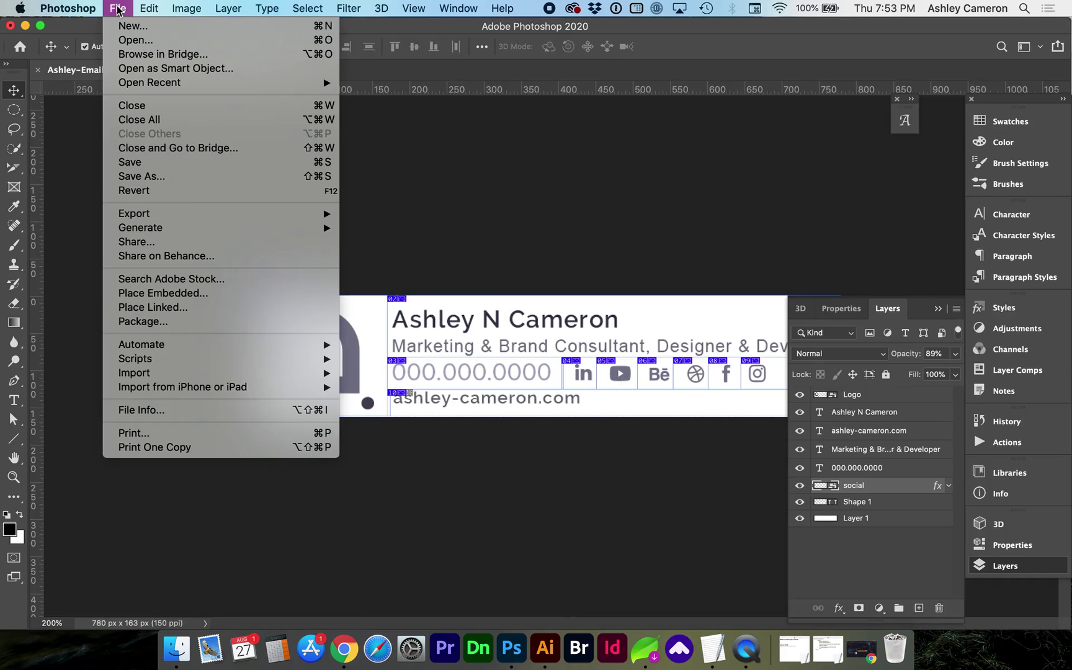
mouse_move(155, 214)
left_click(398, 273)
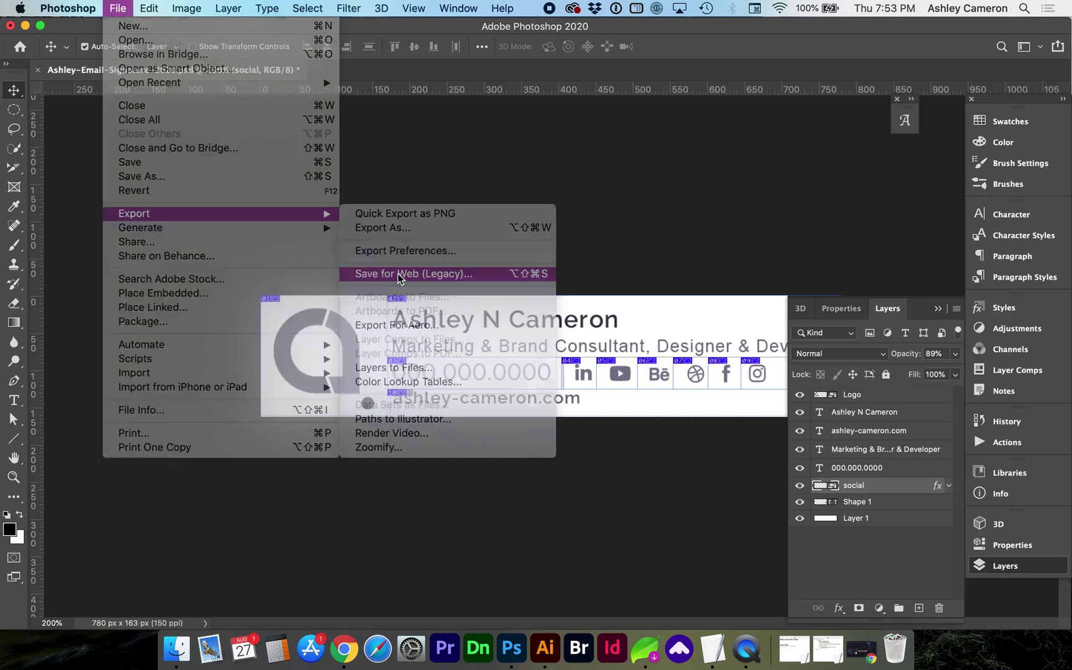
left_click_drag(220, 283, 576, 362)
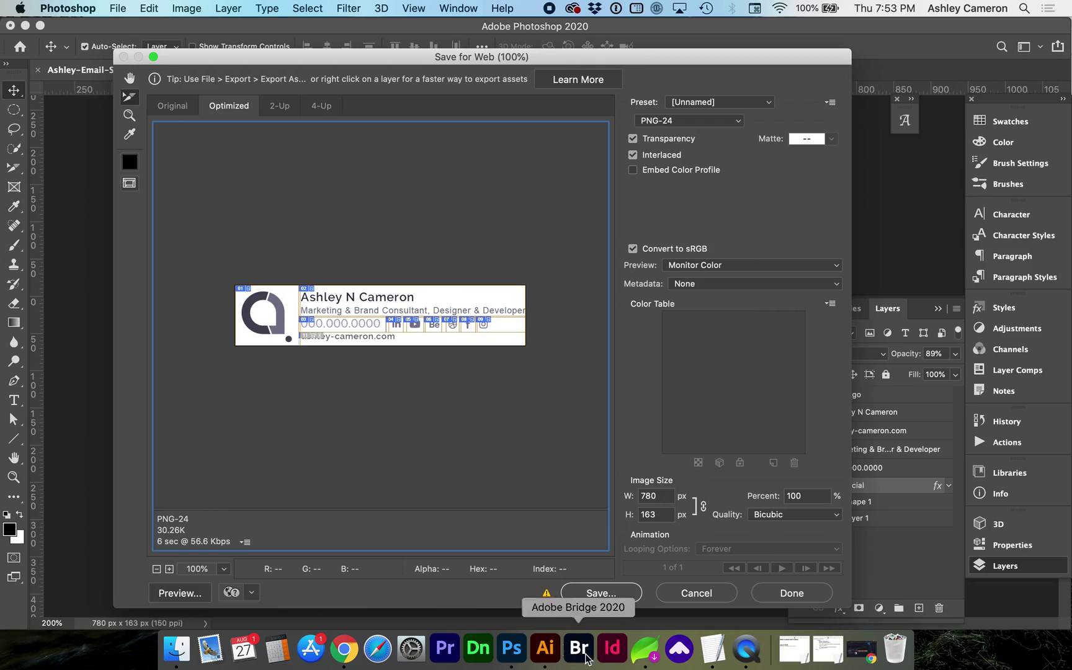
Switch to Coda and examine the image width and height attributes in the exported signature's HTML table.
left_click(634, 659)
left_click(306, 264)
left_click(459, 323)
key("Right")
key("Right")
key("Right")
key("Right")
key("Right")
key("Right")
key("Right")
key("Right")
key("Right")
key("Right")
key("Right")
key("Right")
key("Right")
key("Right")
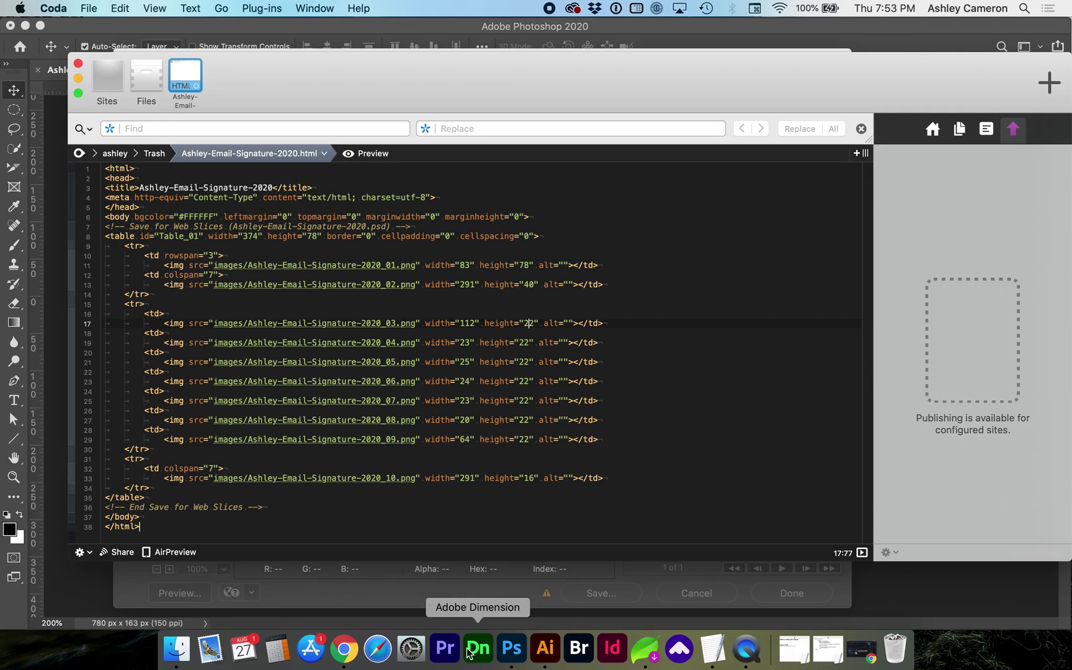
Switch back to Photoshop and save all slices of the full-size export as Images Only in the demo folder, replacing the existing files.
left_click(510, 648)
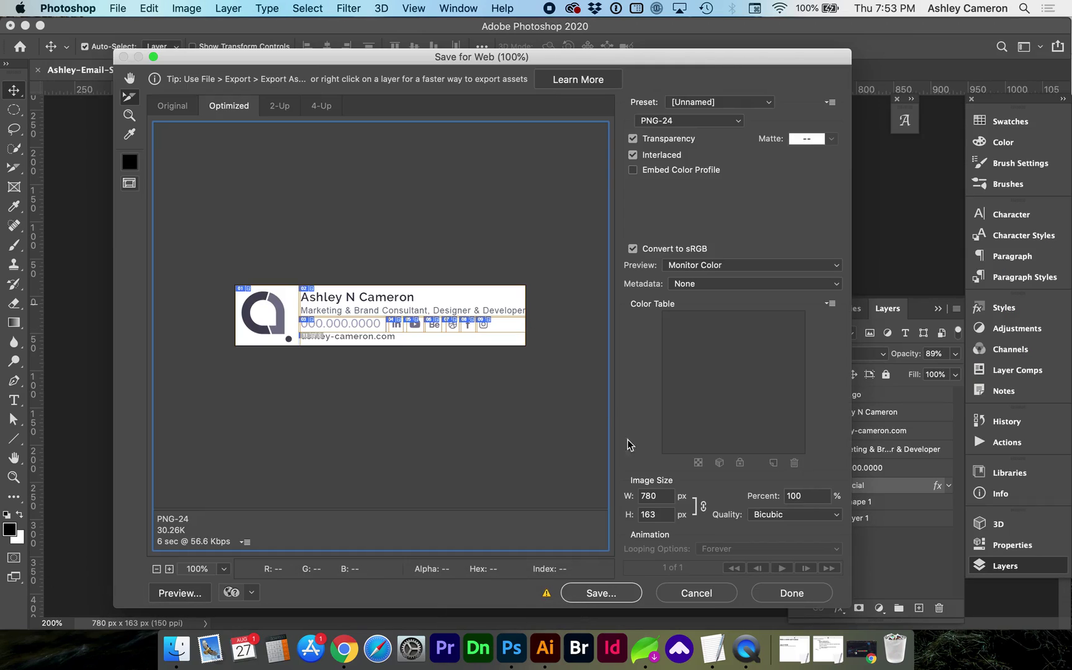
left_click(606, 594)
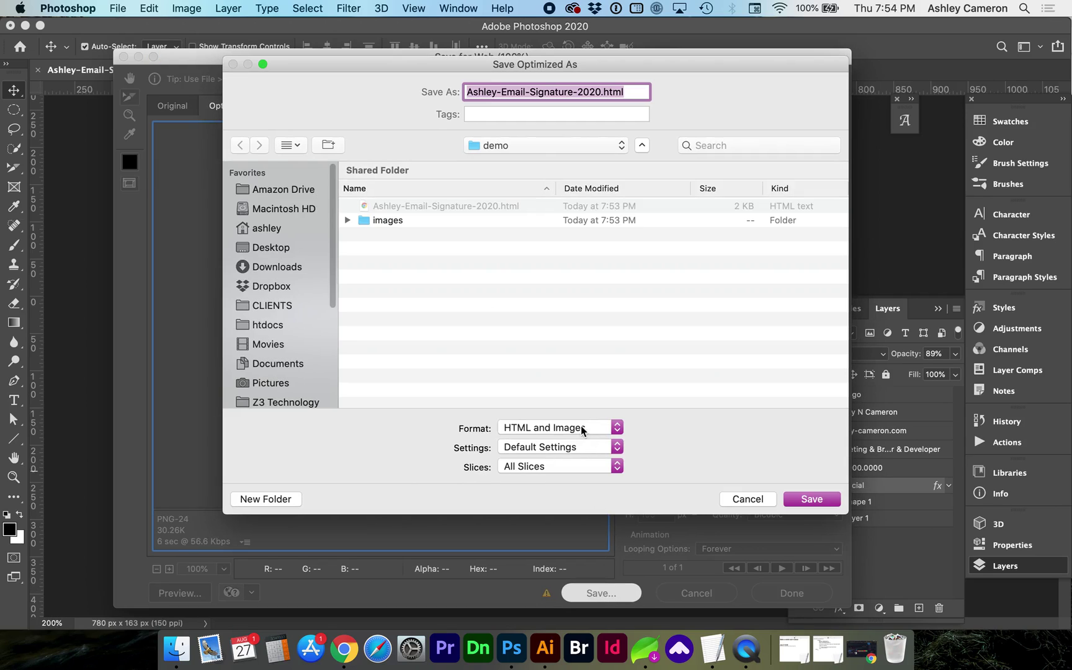
left_click(567, 427)
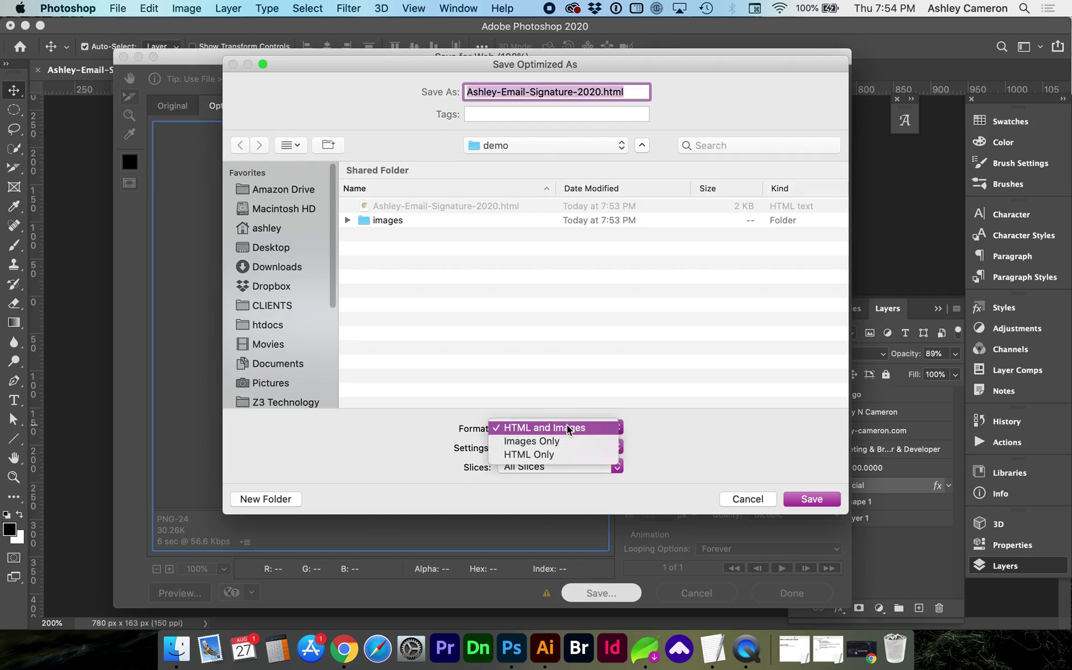
left_click(546, 444)
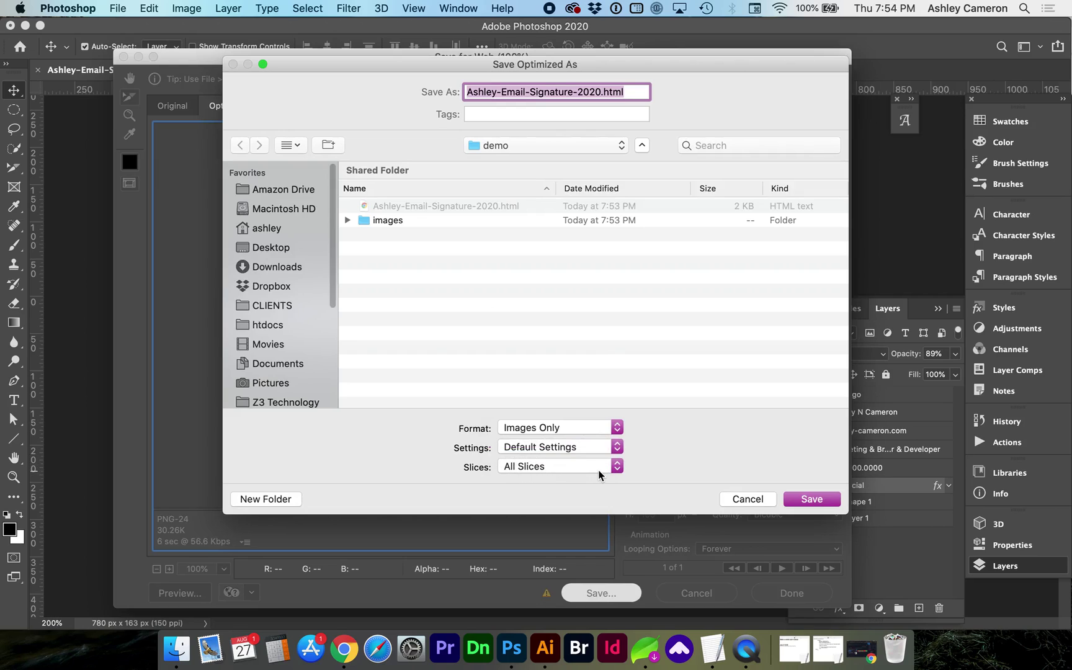
left_click(812, 499)
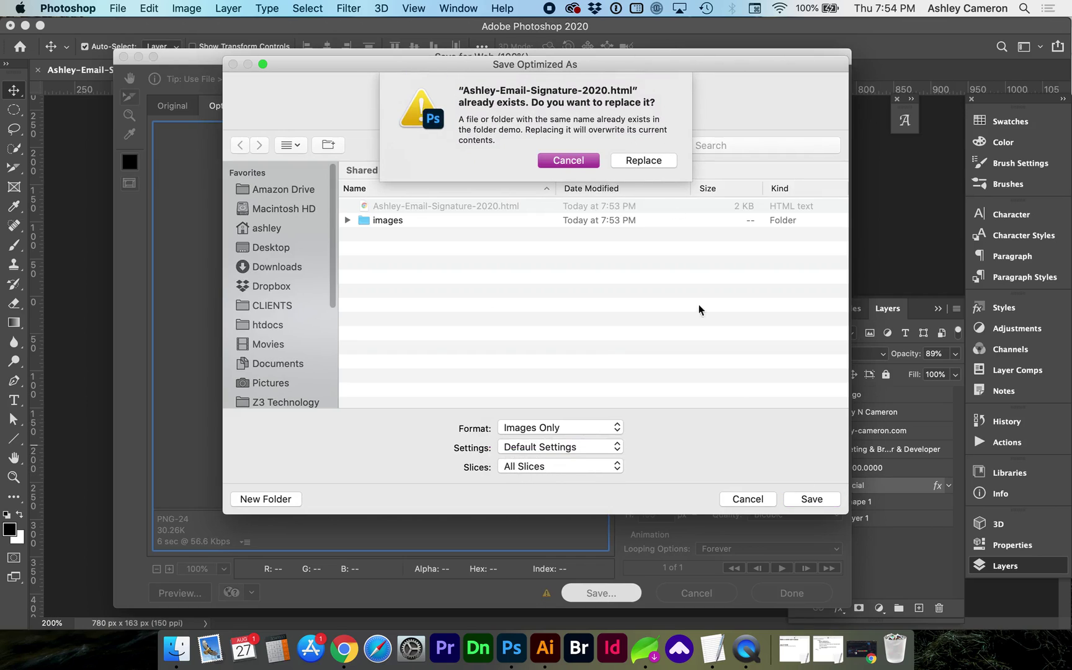
left_click(643, 131)
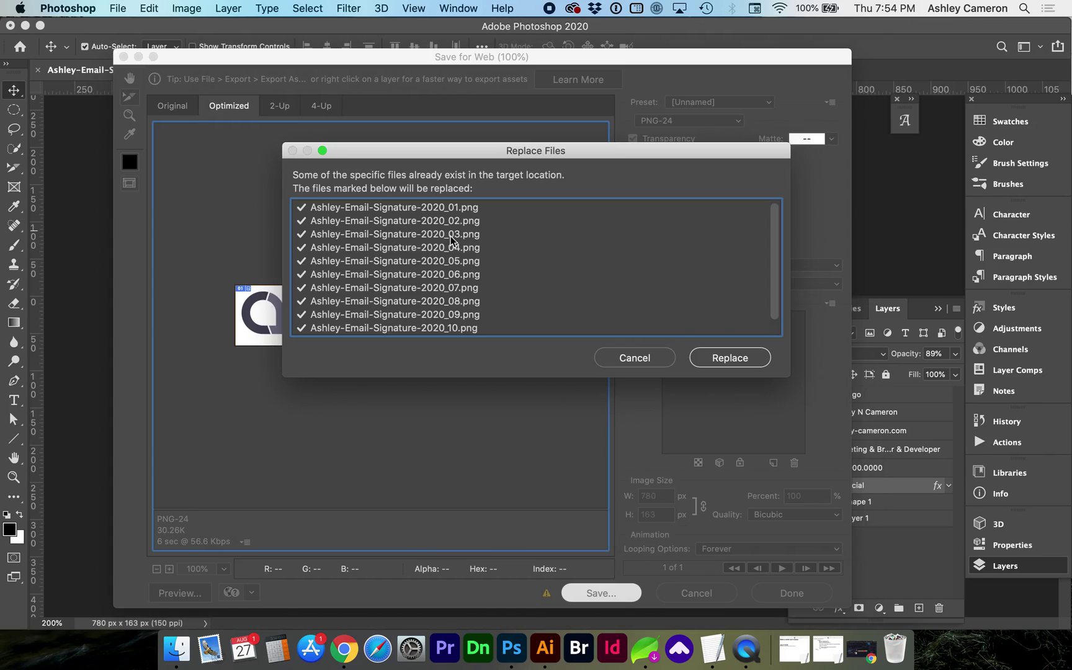
left_click(732, 359)
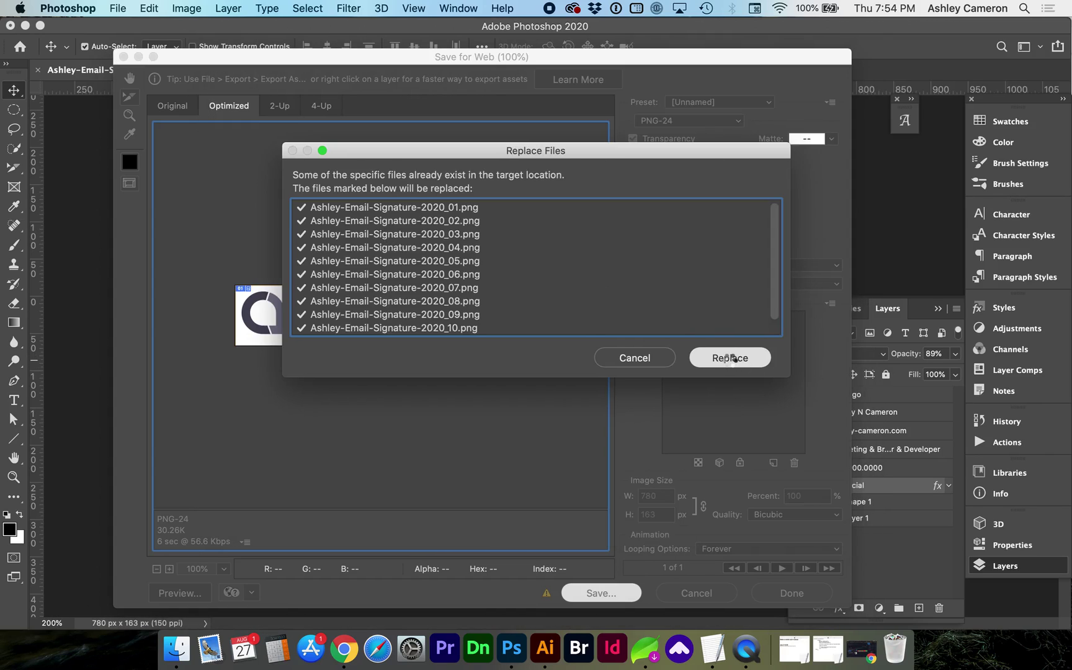
Reload the signature page in Chrome and examine the image sharpness enlarged to 300% and at the default zoom.
left_click(338, 660)
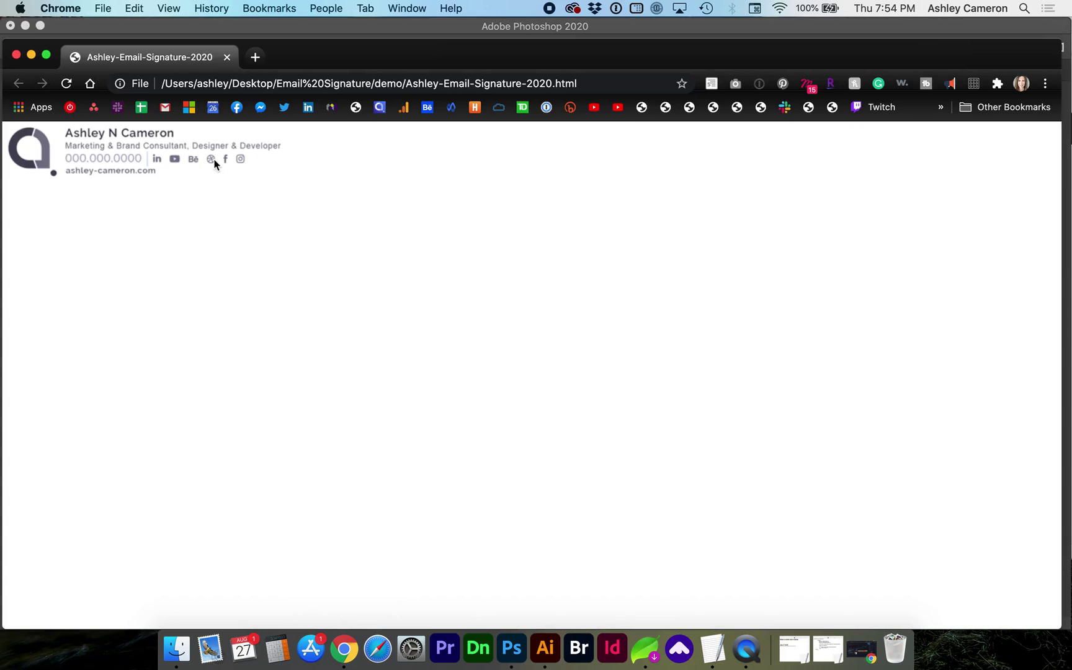
left_click(71, 82)
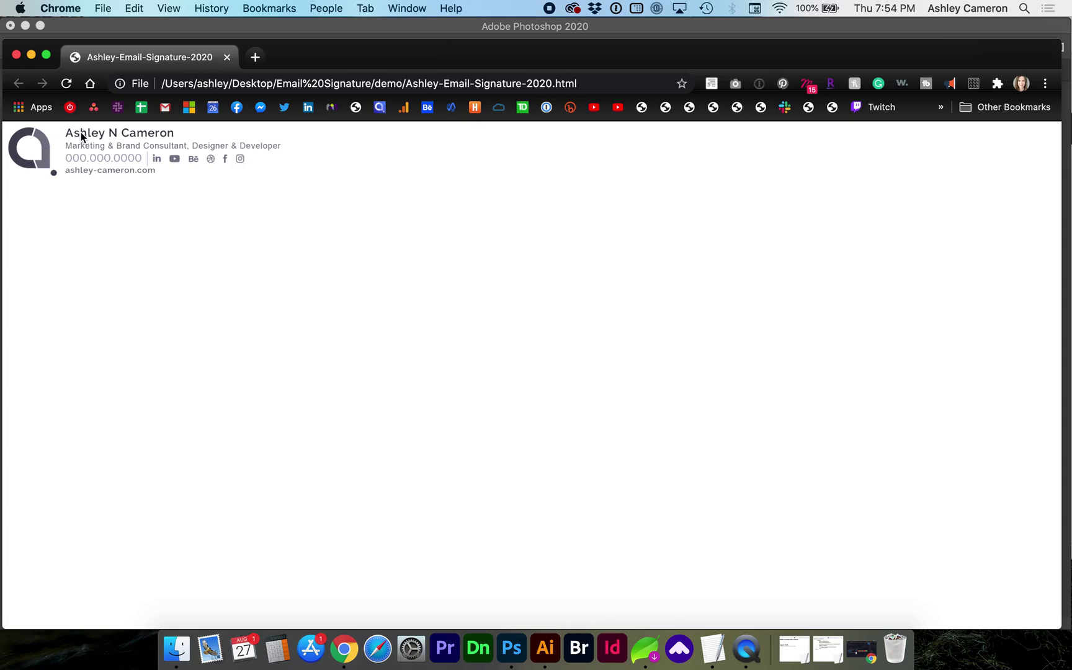
key("super+equal")
key("super+equal")
key("super+equal")
key("super+equal")
key("super+equal")
key("super+equal")
key("super+equal")
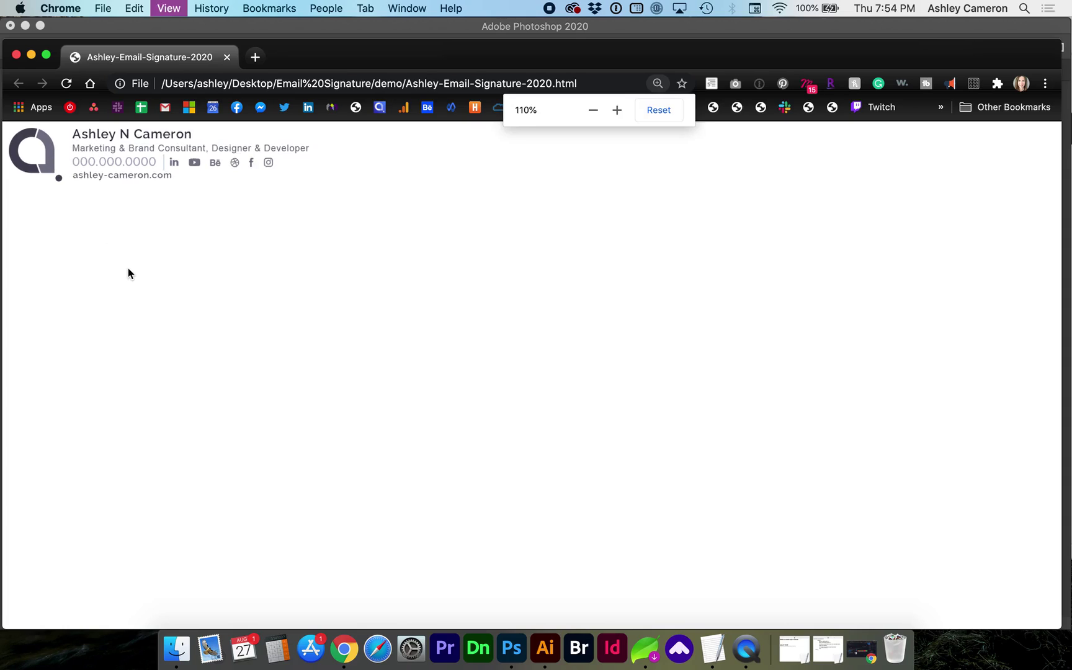
key("super+equal")
key("super+minus")
key("super+minus")
key("super+minus")
key("super+minus")
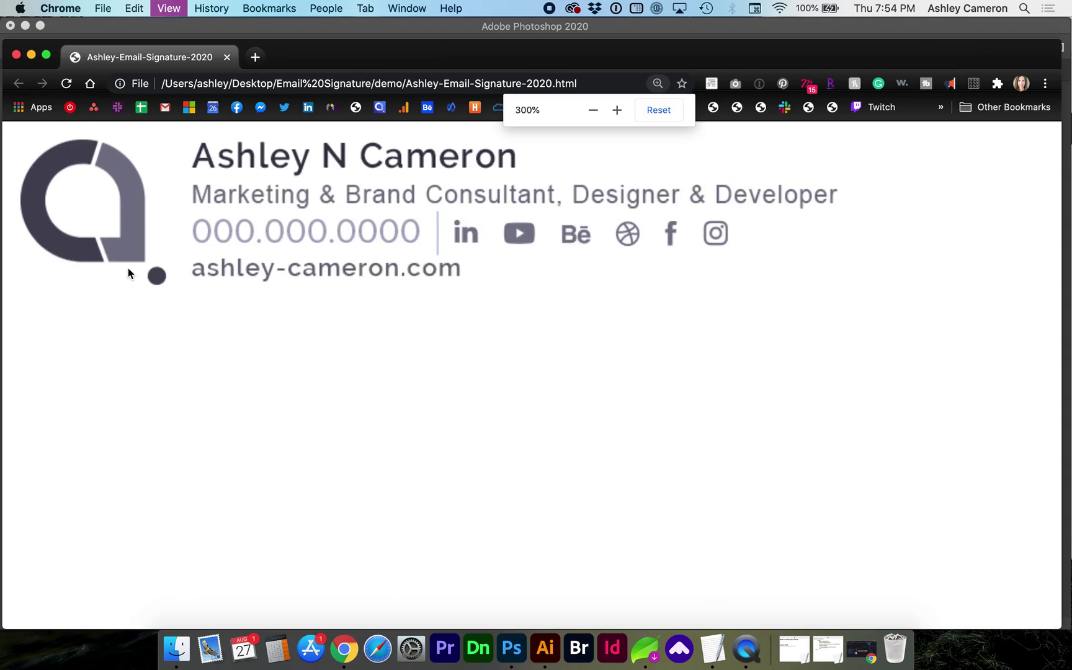
key("super+minus")
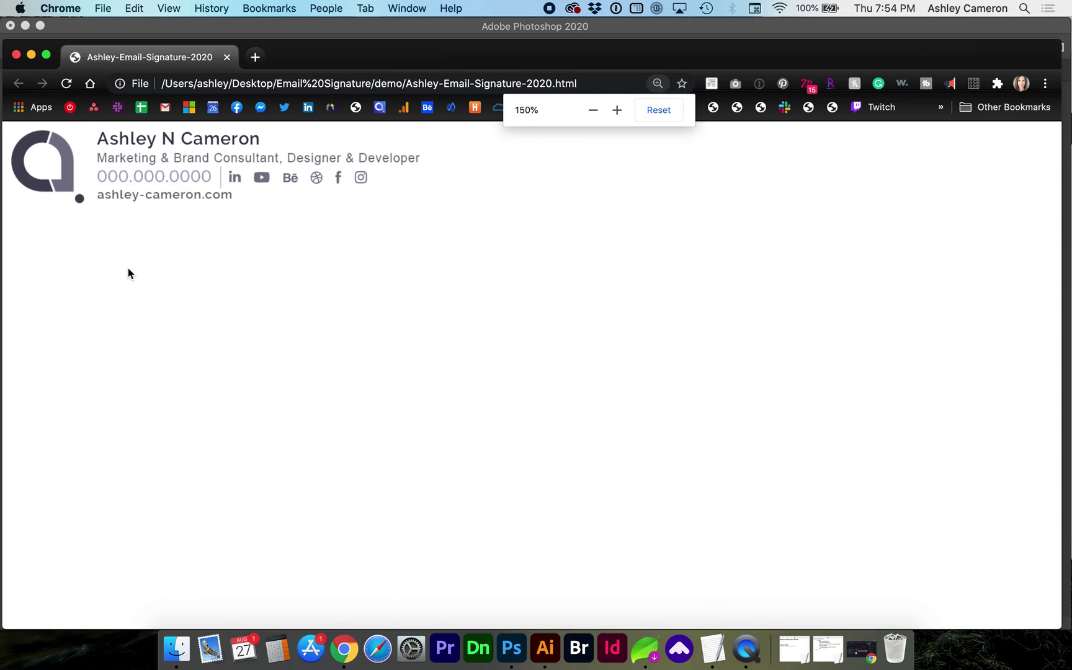
key("super+0")
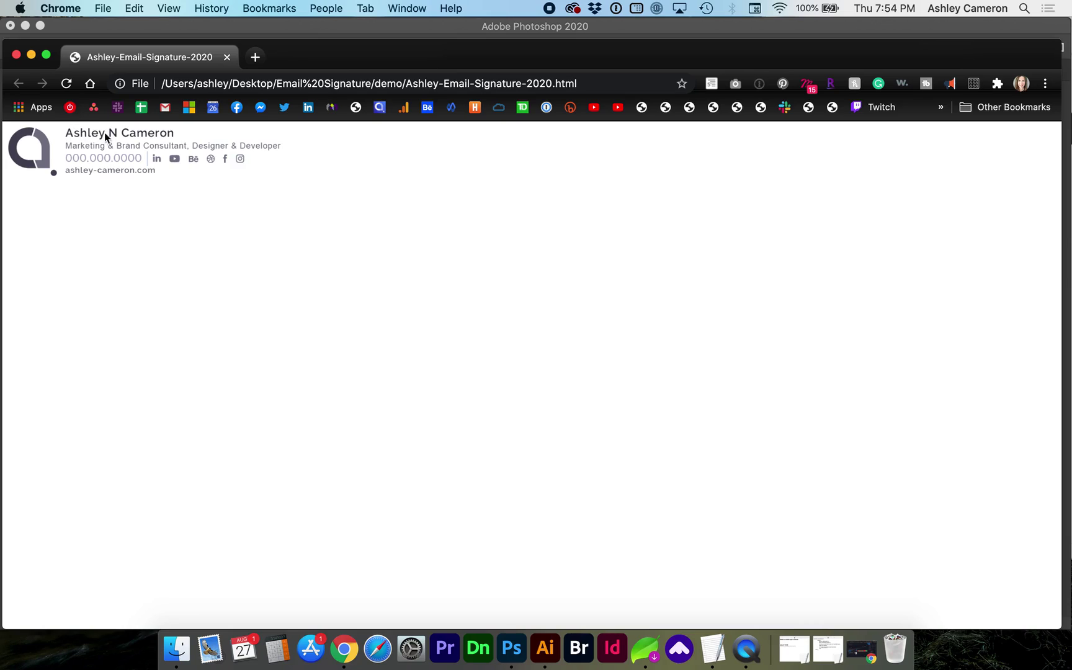
mouse_move(89, 144)
left_mouse_down()
mouse_move(103, 233)
mouse_move(91, 196)
mouse_move(94, 220)
left_mouse_up()
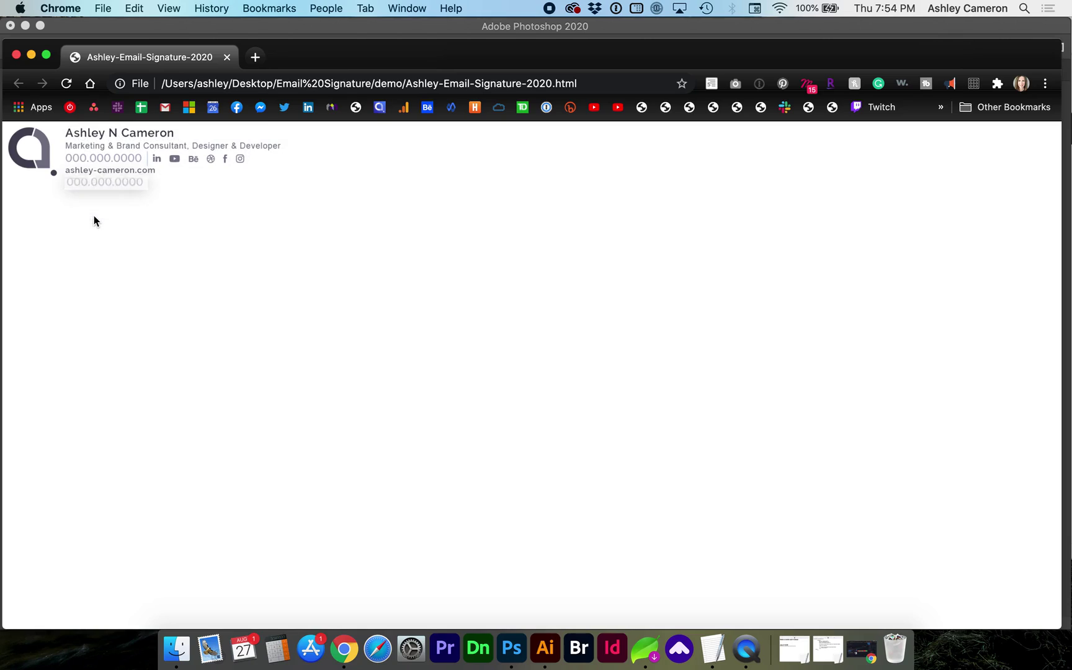